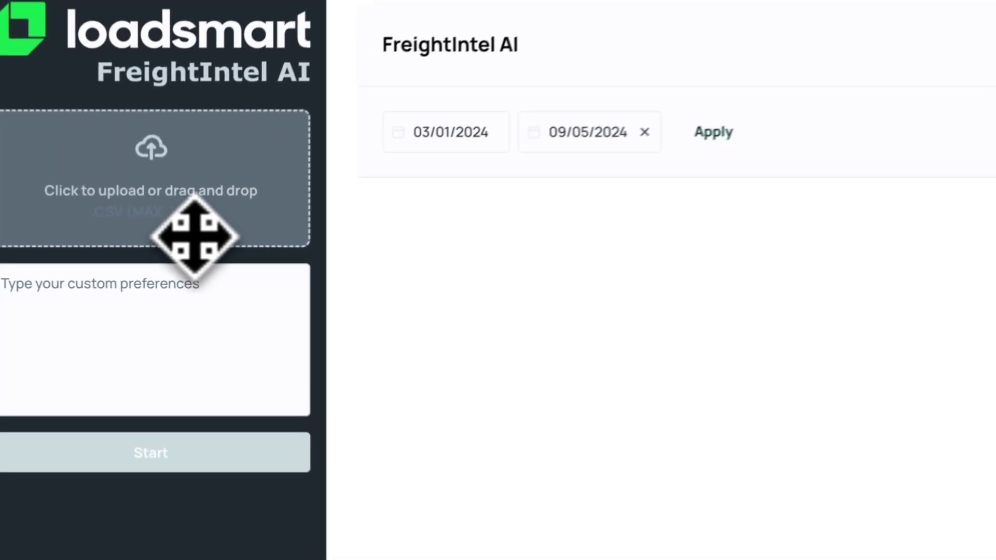
- Upload Historical shipment data.csv and analyze it with preferences to reduce cost and increase service level
{"action": "left_click", "coordinate": [181, 243]}
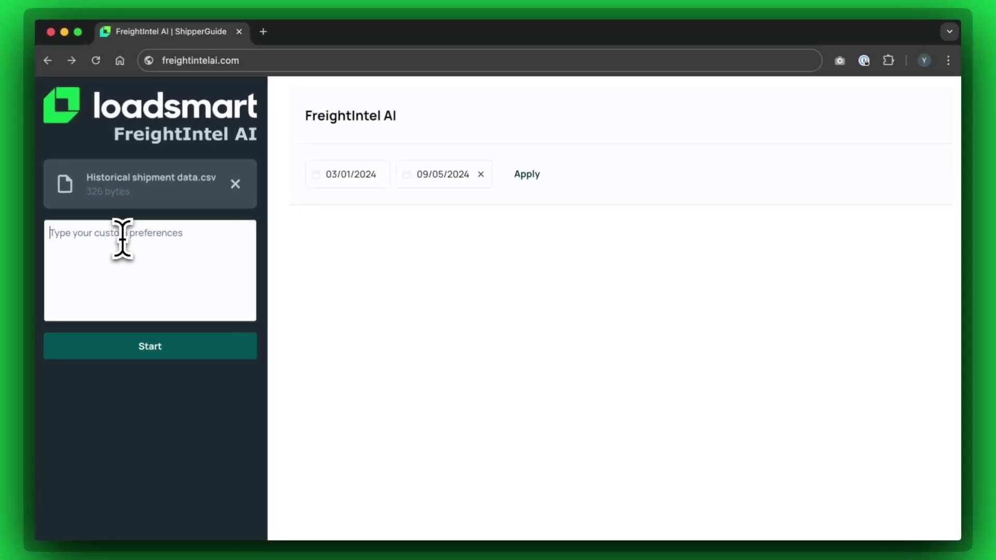
{"action": "type", "text": "I am a medium size shipper, I want to reduce cost and increase service leve"}
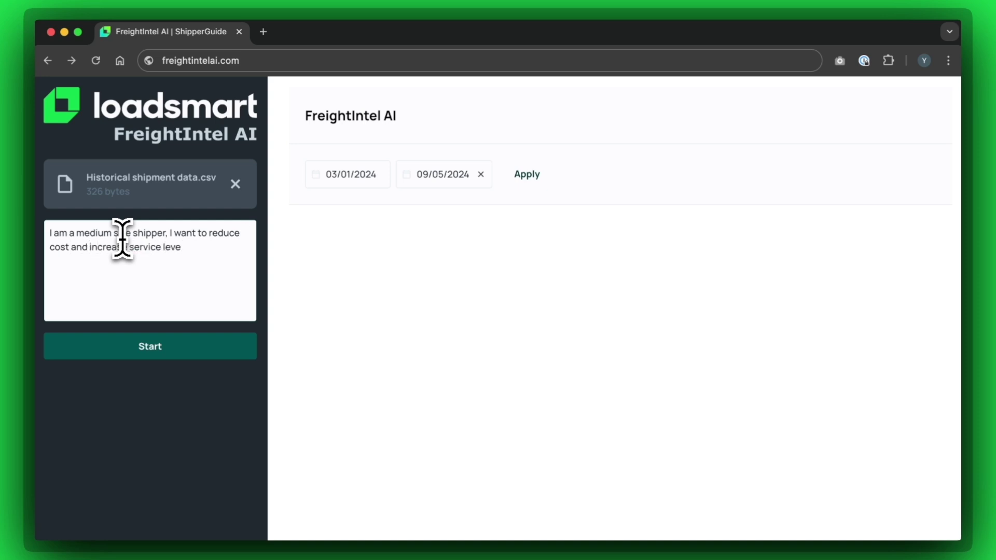
{"action": "type", "text": "l"}
{"action": "left_click", "coordinate": [179, 348]}
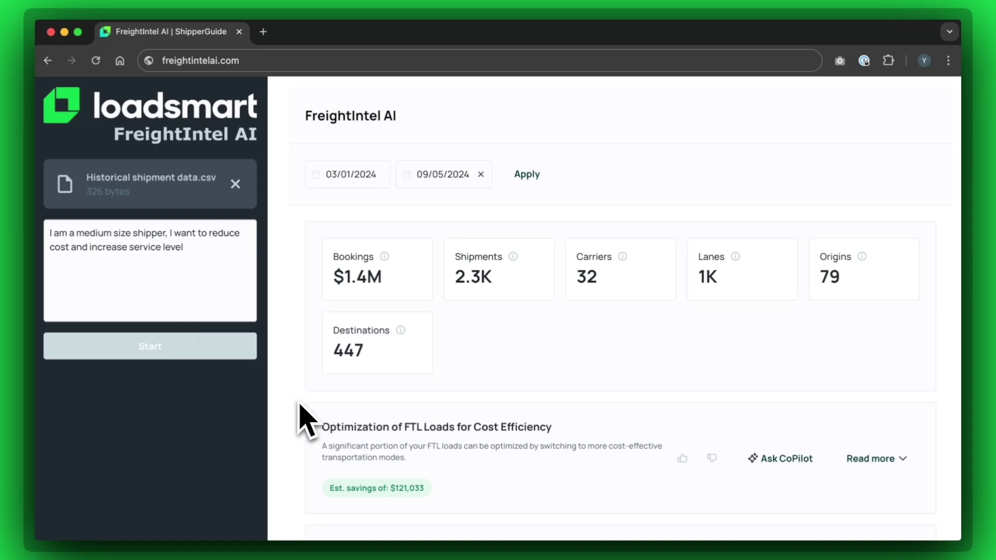
{"action": "scroll", "coordinate": [302, 419], "scroll_direction": "down", "scroll_amount": 1}
{"action": "scroll", "coordinate": [304, 416], "scroll_direction": "down", "scroll_amount": 2}
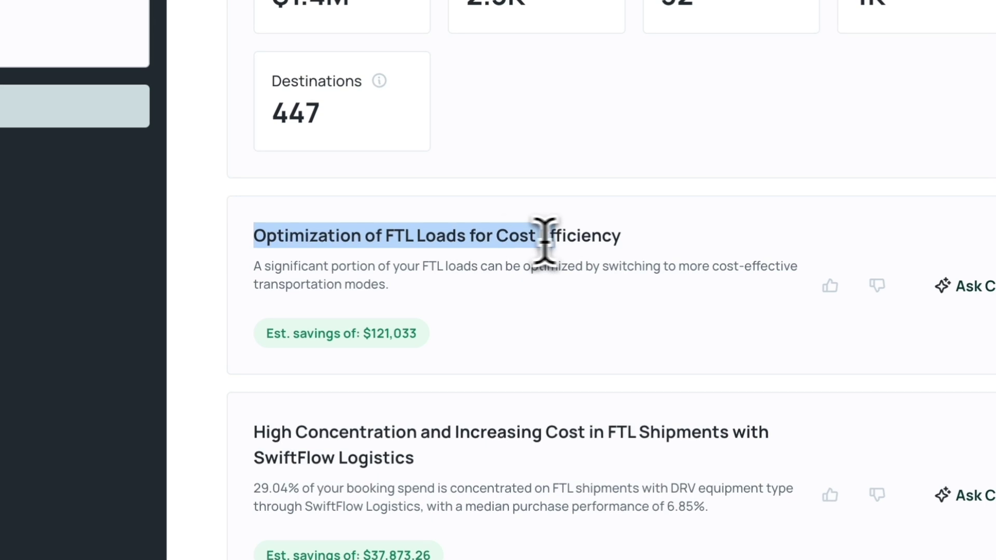
- Expand the Optimization of FTL Loads insight to show its IMDL/RAIL and LTL shift recommendation
{"action": "left_click_drag", "start_coordinate": [265, 239], "coordinate": [623, 239]}
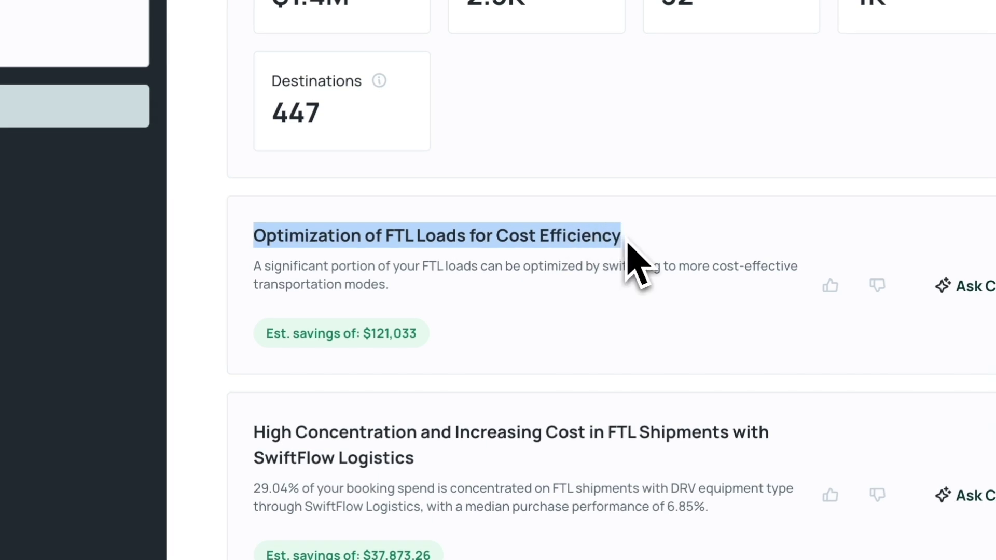
{"action": "left_click", "coordinate": [629, 243]}
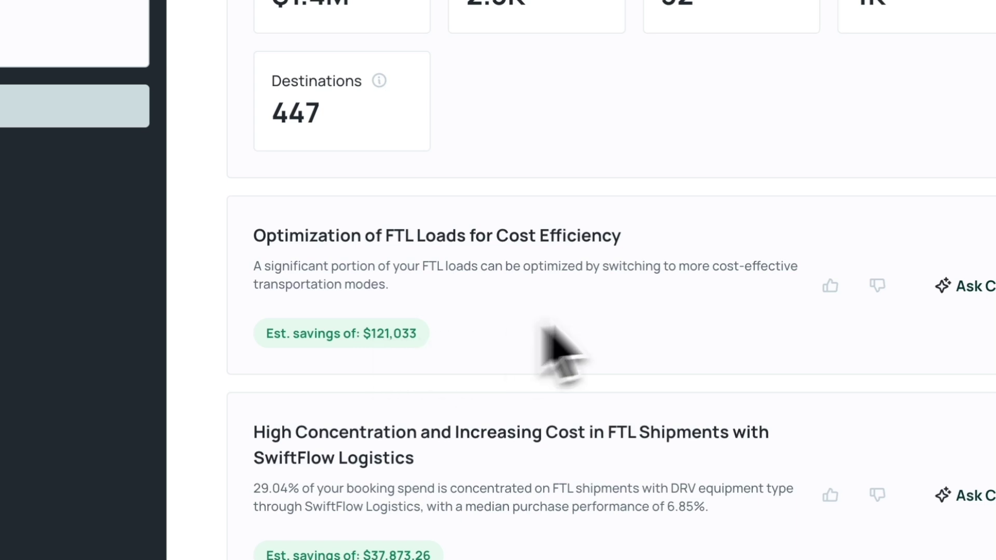
{"action": "left_click", "coordinate": [826, 287]}
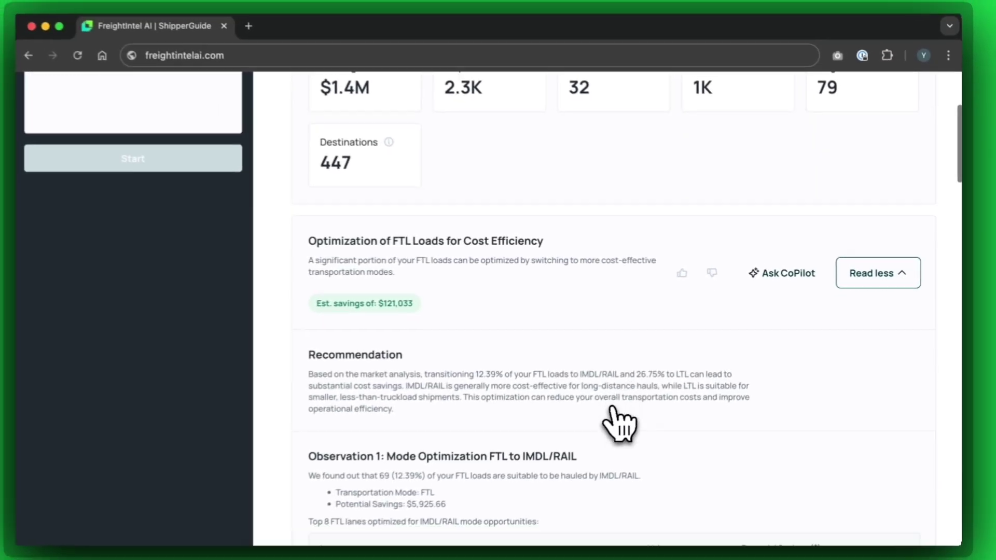
{"action": "scroll", "coordinate": [623, 421], "scroll_direction": "down", "scroll_amount": 3}
{"action": "scroll", "coordinate": [622, 416], "scroll_direction": "down", "scroll_amount": 1}
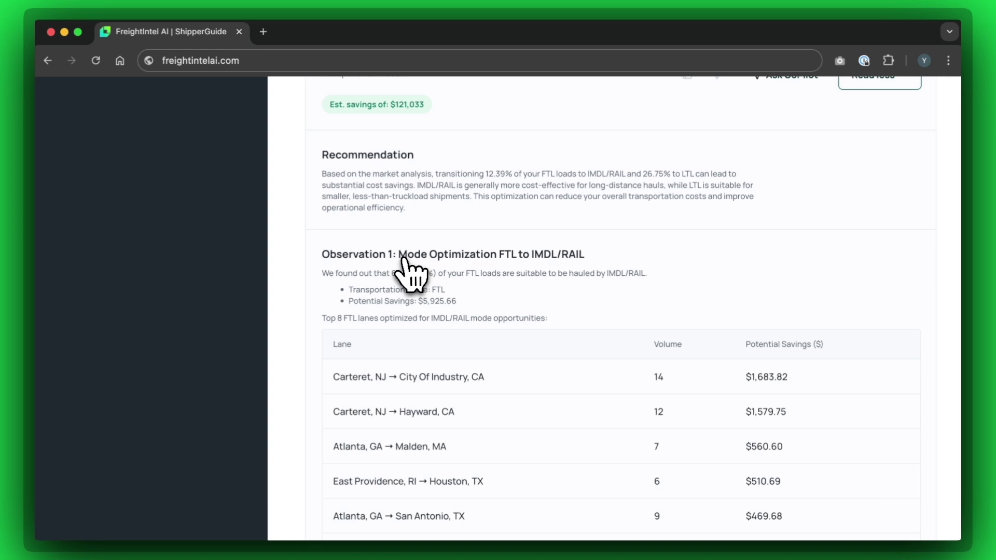
{"action": "scroll", "coordinate": [407, 273], "scroll_direction": "down", "scroll_amount": 3}
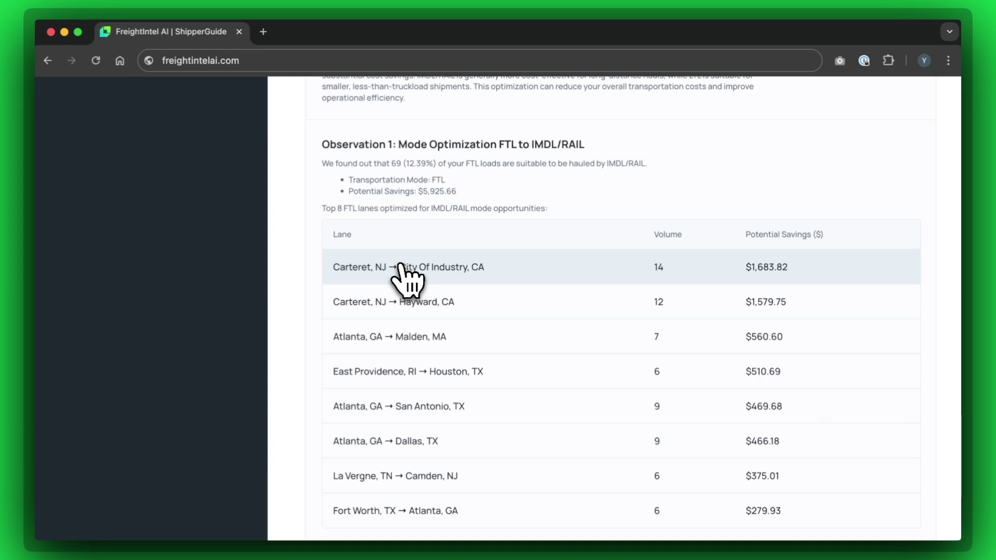
{"action": "scroll", "coordinate": [406, 276], "scroll_direction": "down", "scroll_amount": 1}
{"action": "scroll", "coordinate": [407, 276], "scroll_direction": "down", "scroll_amount": 3}
{"action": "scroll", "coordinate": [406, 276], "scroll_direction": "down", "scroll_amount": 3}
{"action": "scroll", "coordinate": [406, 277], "scroll_direction": "down", "scroll_amount": 2}
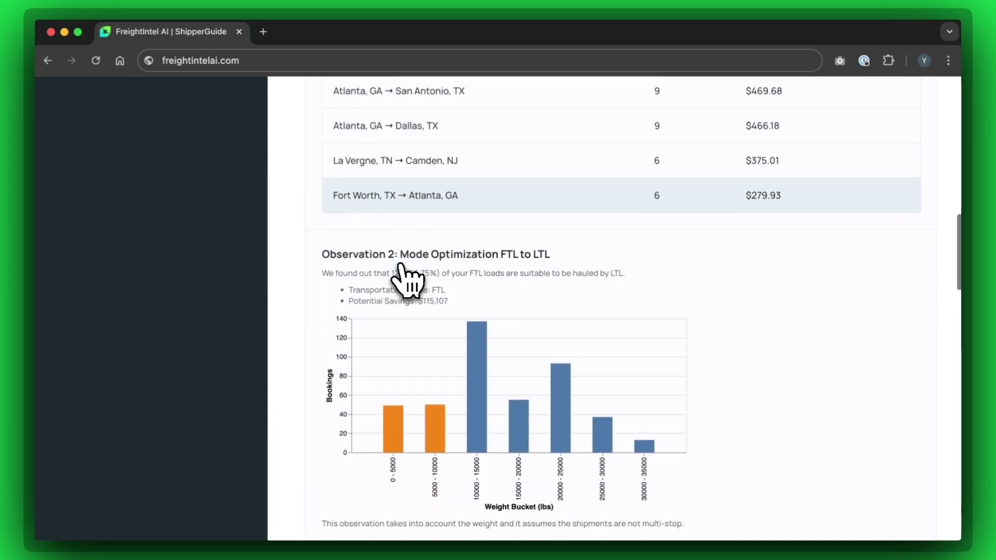
{"action": "scroll", "coordinate": [406, 276], "scroll_direction": "down", "scroll_amount": 1}
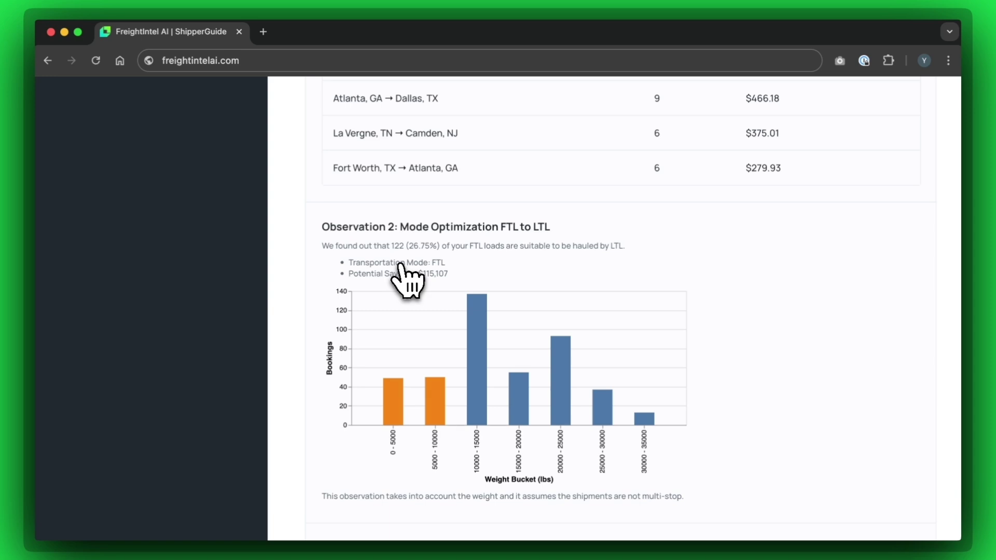
{"action": "scroll", "coordinate": [406, 276], "scroll_direction": "down", "scroll_amount": 1}
{"action": "scroll", "coordinate": [406, 277], "scroll_direction": "down", "scroll_amount": 4}
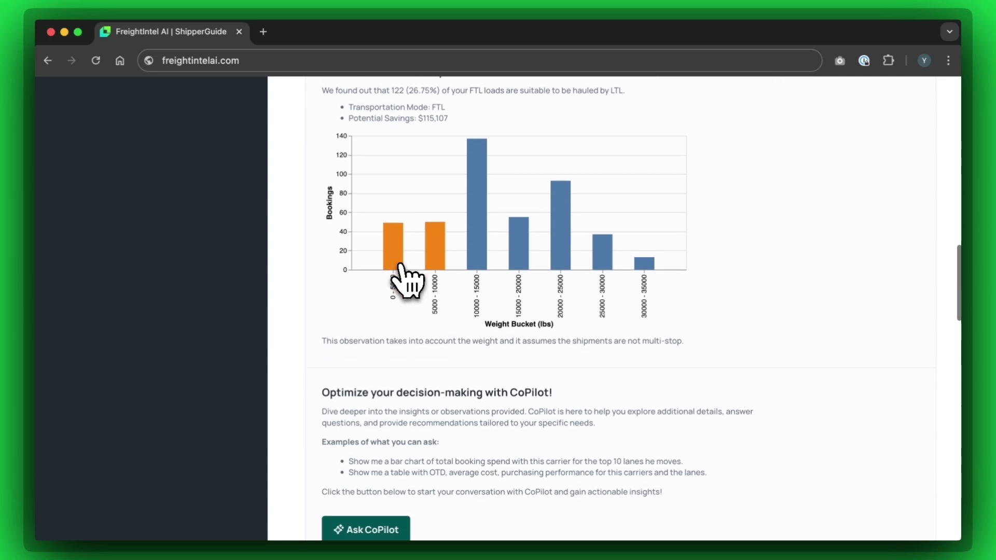
{"action": "scroll", "coordinate": [406, 276], "scroll_direction": "down", "scroll_amount": 2}
{"action": "scroll", "coordinate": [406, 276], "scroll_direction": "down", "scroll_amount": 4}
{"action": "scroll", "coordinate": [406, 276], "scroll_direction": "down", "scroll_amount": 1}
{"action": "scroll", "coordinate": [407, 276], "scroll_direction": "down", "scroll_amount": 3}
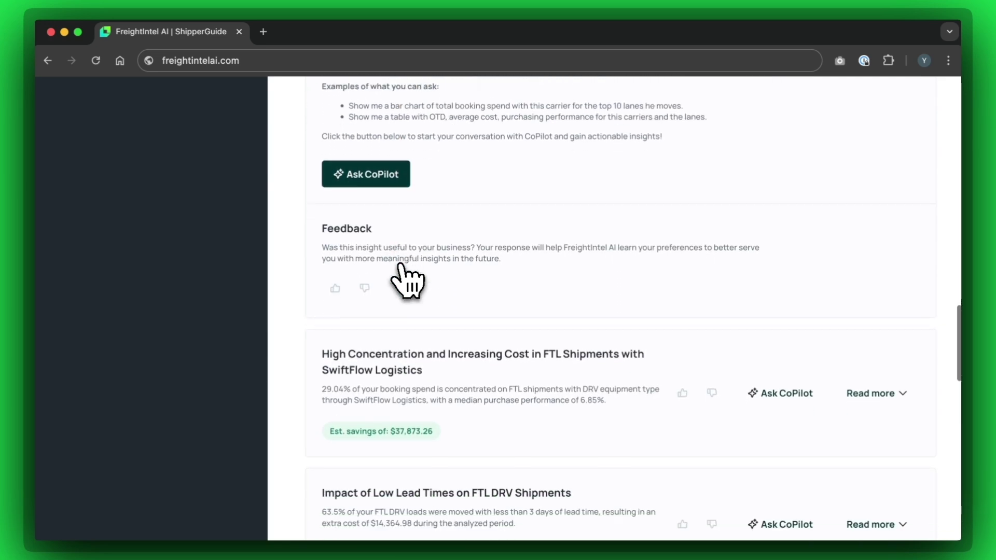
{"action": "scroll", "coordinate": [406, 275], "scroll_direction": "down", "scroll_amount": 4}
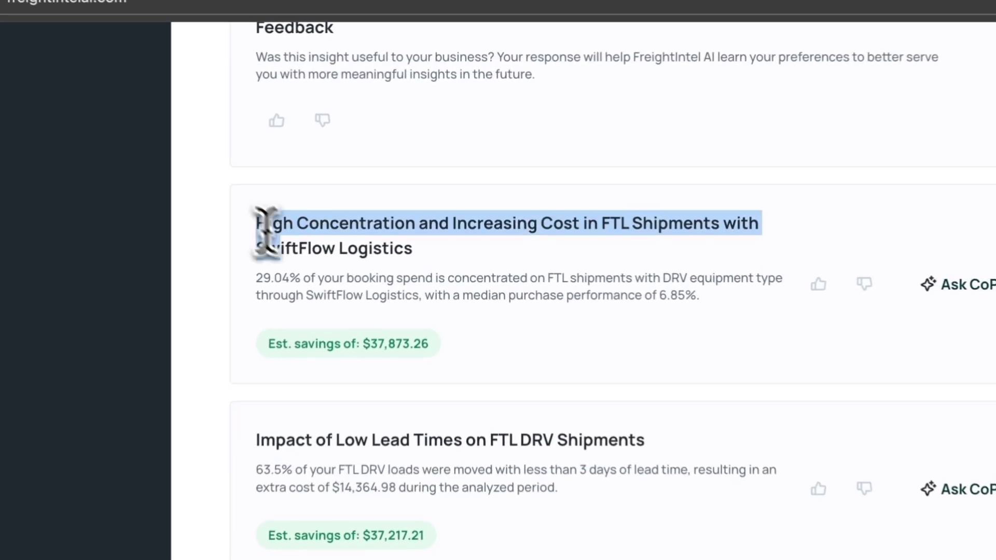
{"action": "left_click_drag", "start_coordinate": [321, 207], "coordinate": [357, 221]}
{"action": "left_click_drag", "start_coordinate": [308, 251], "coordinate": [406, 253]}
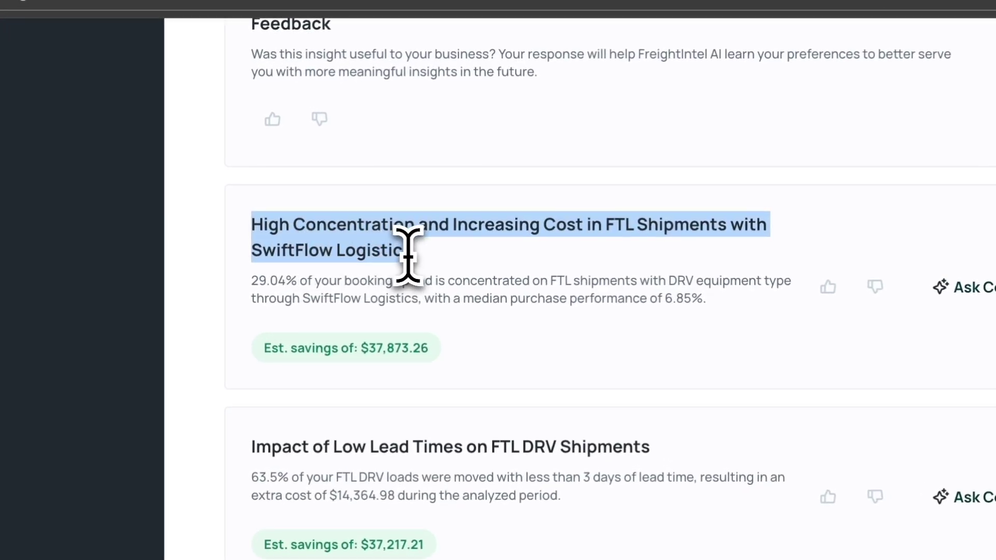
{"action": "left_click", "coordinate": [409, 252]}
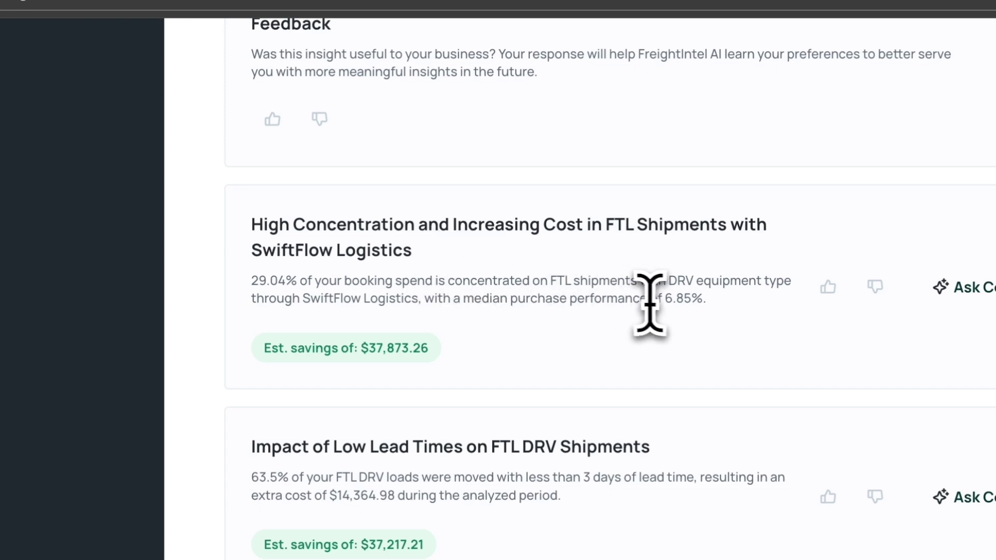
{"action": "left_click_drag", "start_coordinate": [663, 299], "coordinate": [688, 302]}
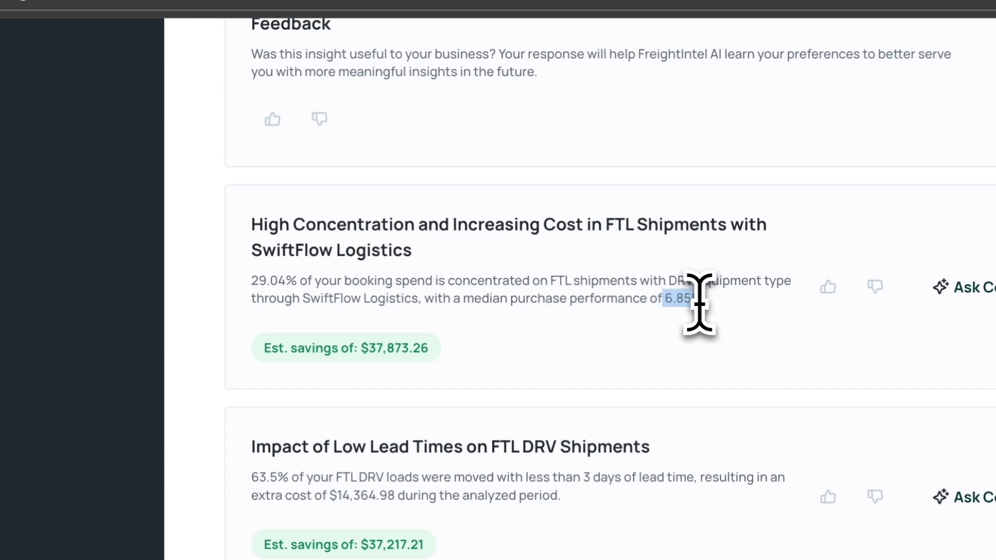
{"action": "left_click", "coordinate": [698, 302]}
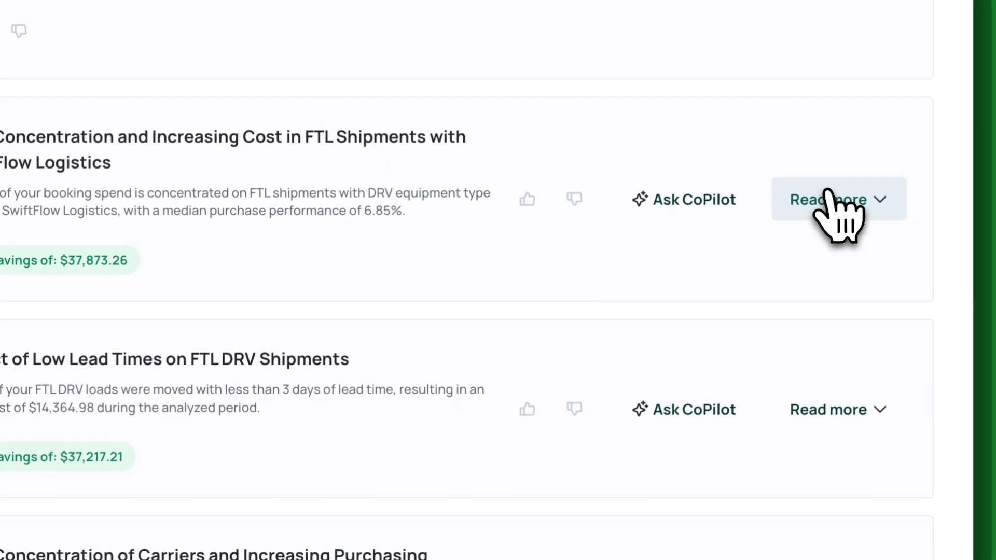
- Expand the SwiftFlow Logistics insight and review the 6.85 figure in Observation 1
{"action": "left_click", "coordinate": [831, 201]}
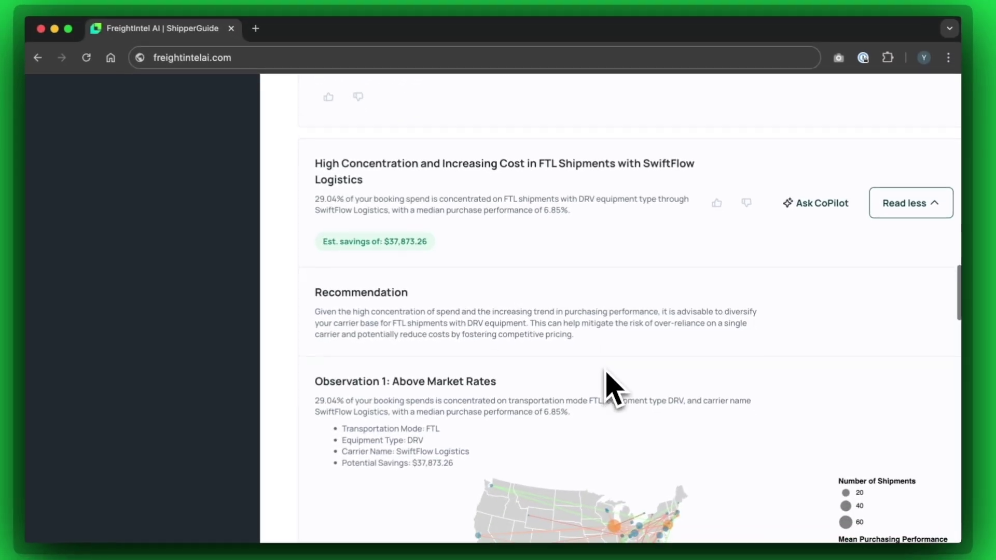
{"action": "scroll", "coordinate": [607, 388], "scroll_direction": "down", "scroll_amount": 2}
{"action": "scroll", "coordinate": [611, 383], "scroll_direction": "down", "scroll_amount": 1}
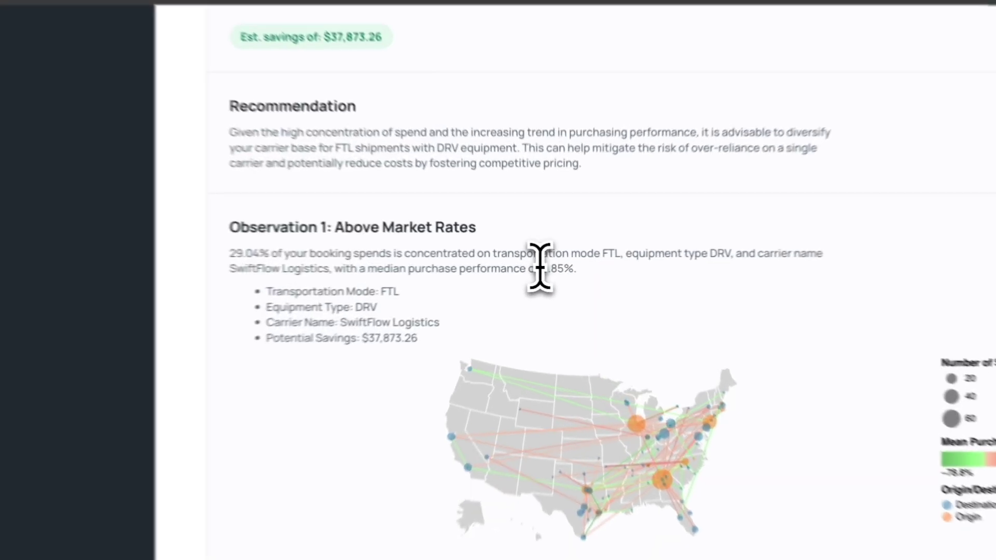
{"action": "double_click", "coordinate": [541, 264]}
{"action": "left_click", "coordinate": [572, 268]}
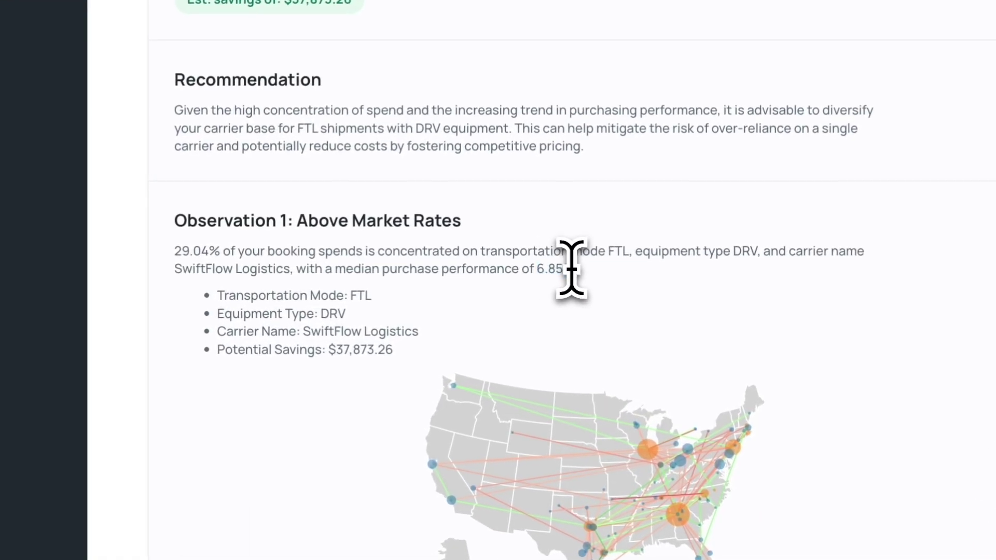
{"action": "scroll", "coordinate": [572, 269], "scroll_direction": "down", "scroll_amount": 1}
{"action": "scroll", "coordinate": [571, 269], "scroll_direction": "down", "scroll_amount": 1}
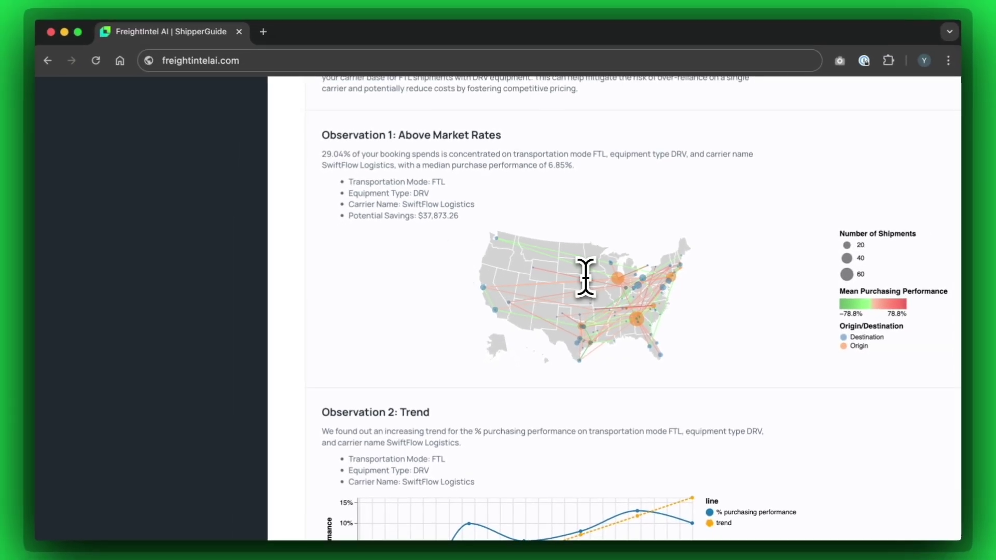
{"action": "scroll", "coordinate": [585, 276], "scroll_direction": "down", "scroll_amount": 1}
{"action": "scroll", "coordinate": [585, 276], "scroll_direction": "down", "scroll_amount": 1}
{"action": "scroll", "coordinate": [585, 276], "scroll_direction": "down", "scroll_amount": 2}
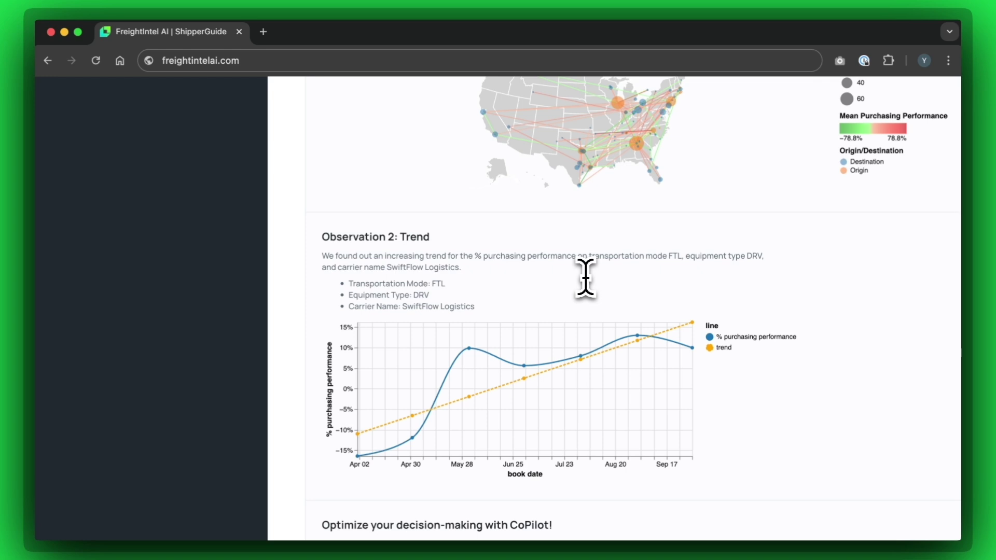
{"action": "scroll", "coordinate": [585, 276], "scroll_direction": "down", "scroll_amount": 1}
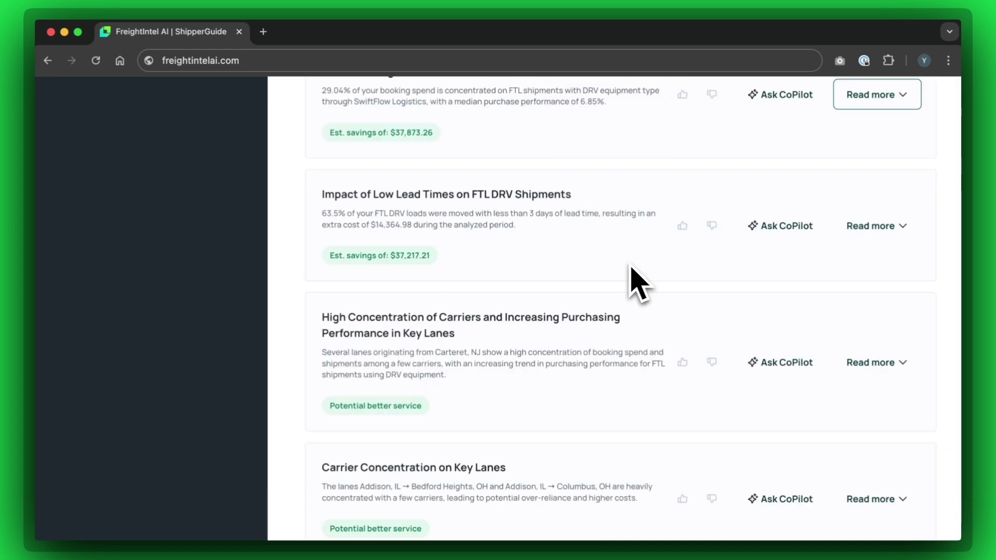
- Expand the Impact of Low Lead Times insight and open CoPilot from it
{"action": "left_click", "coordinate": [870, 231]}
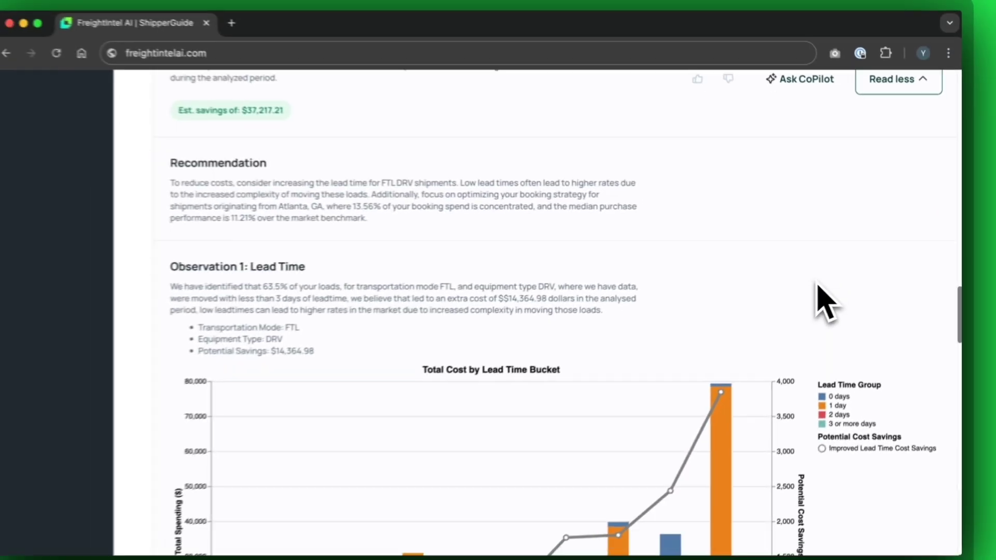
{"action": "scroll", "coordinate": [825, 298], "scroll_direction": "down", "scroll_amount": 3}
{"action": "scroll", "coordinate": [831, 296], "scroll_direction": "down", "scroll_amount": 2}
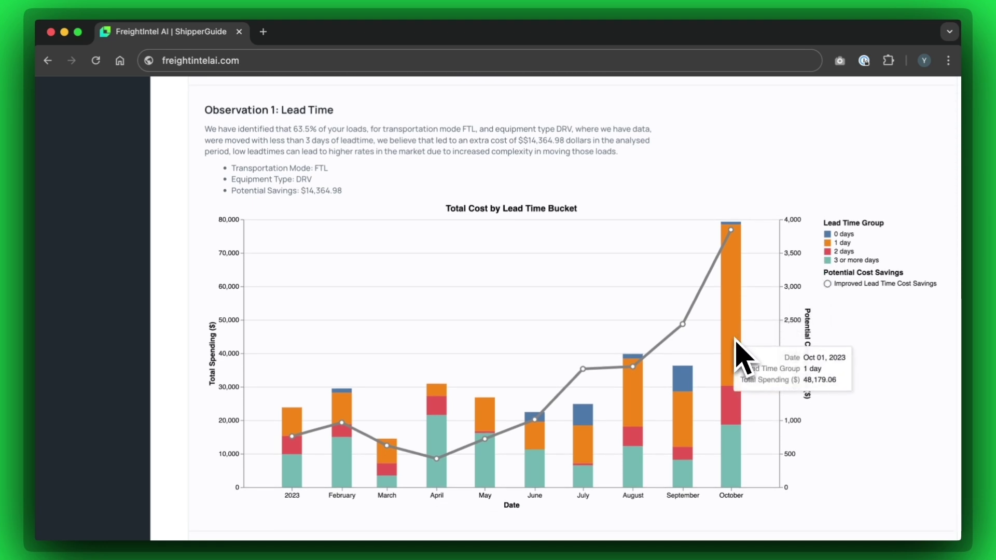
{"action": "mouse_move", "coordinate": [683, 323]}
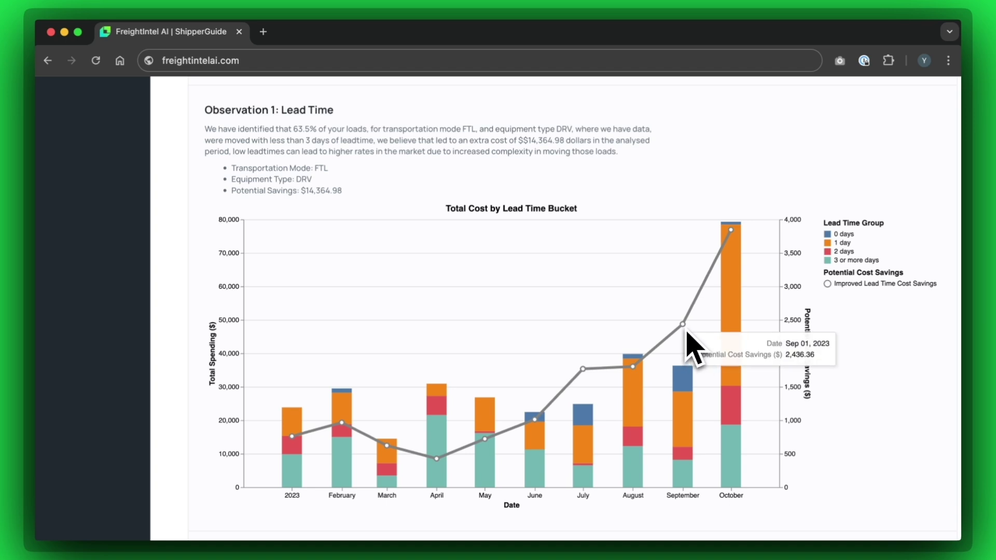
{"action": "scroll", "coordinate": [688, 343], "scroll_direction": "up", "scroll_amount": 2}
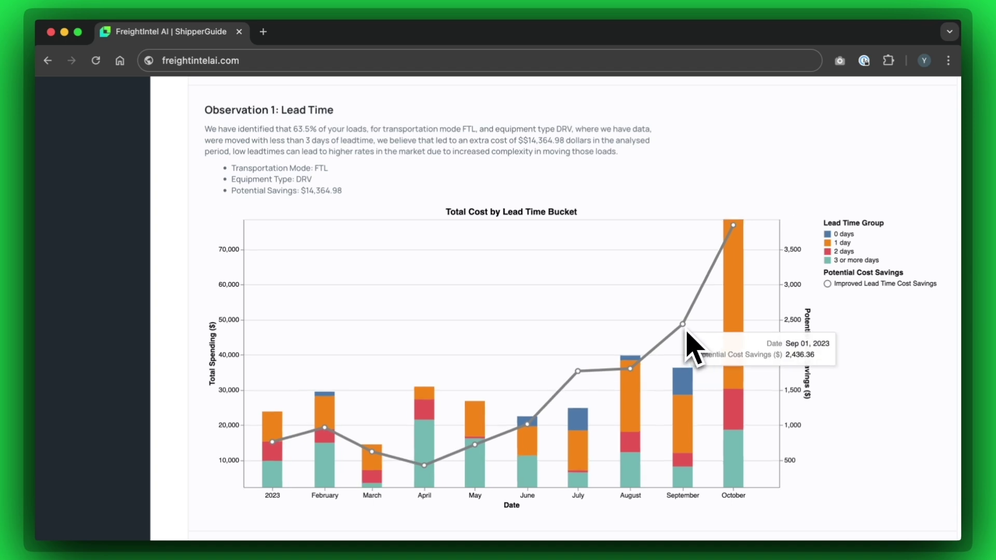
{"action": "scroll", "coordinate": [689, 344], "scroll_direction": "up", "scroll_amount": 2}
{"action": "scroll", "coordinate": [712, 208], "scroll_direction": "up", "scroll_amount": 2}
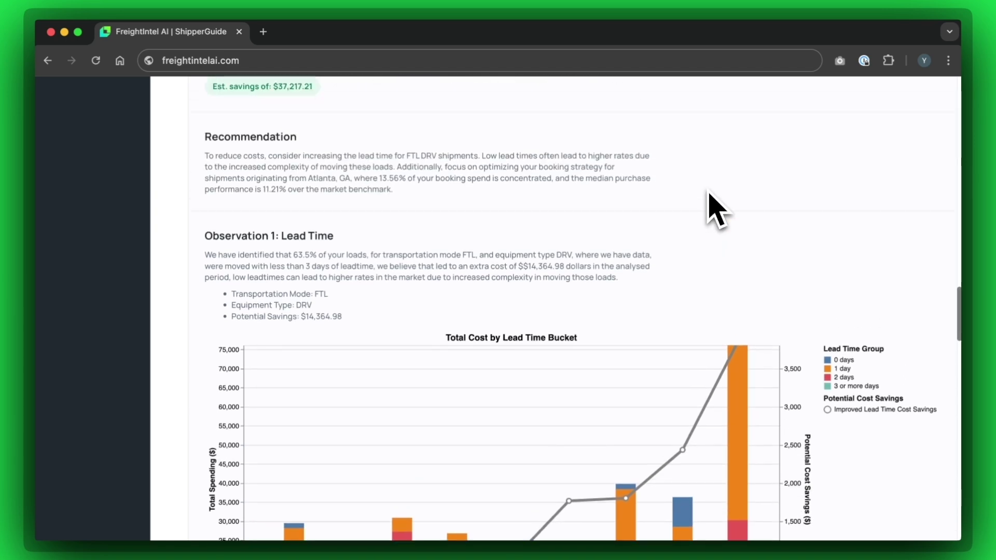
{"action": "scroll", "coordinate": [714, 208], "scroll_direction": "up", "scroll_amount": 2}
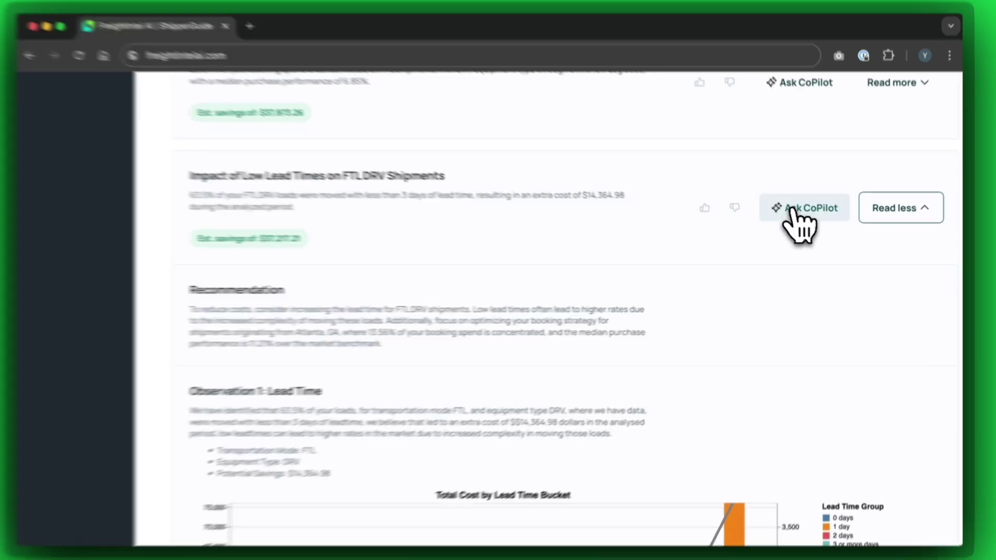
{"action": "left_click", "coordinate": [798, 212]}
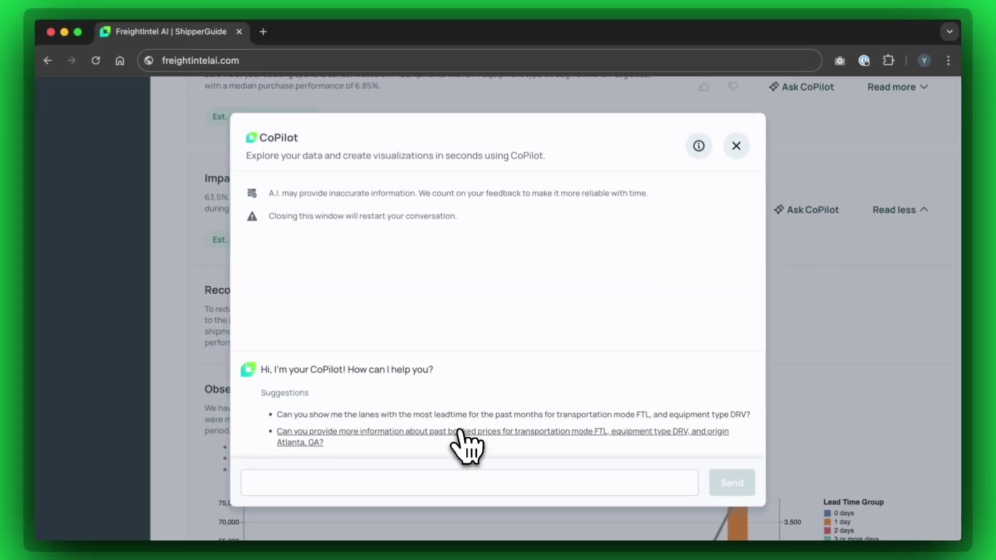
- Ask CoPilot which lanes have the highest average lead time, then close the chat
{"action": "left_click", "coordinate": [382, 481]}
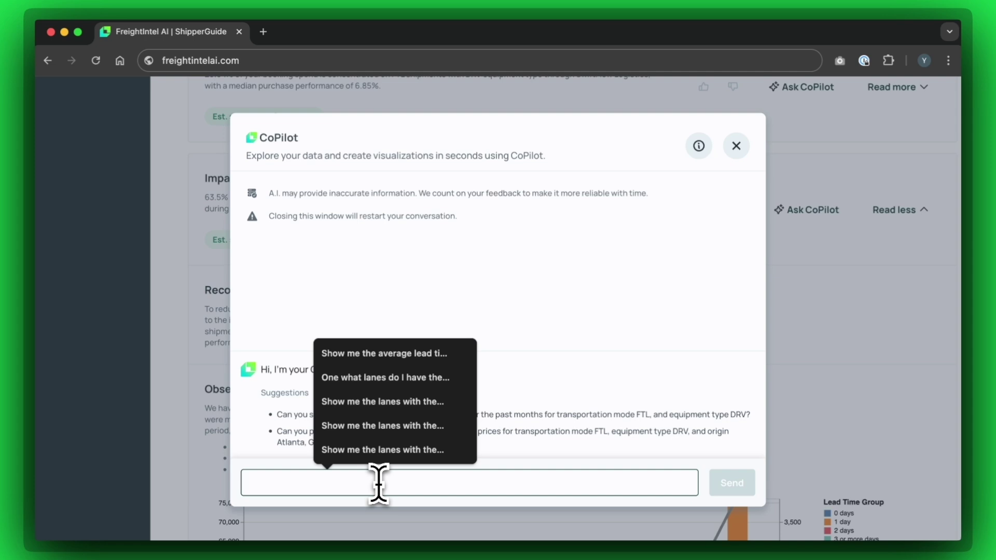
{"action": "type", "text": "Show me the lanes with the highest av"}
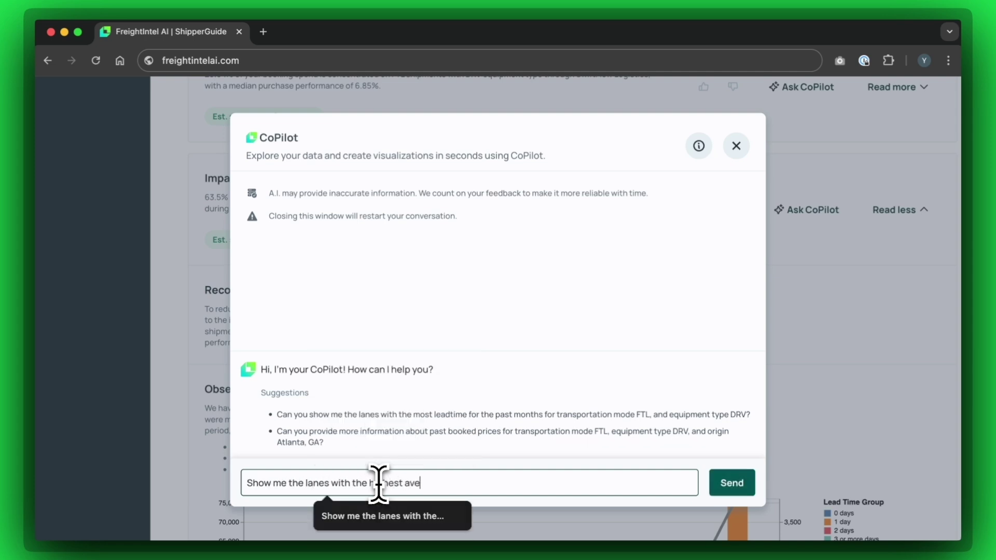
{"action": "type", "text": "e lead time"}
{"action": "left_click", "coordinate": [731, 482]}
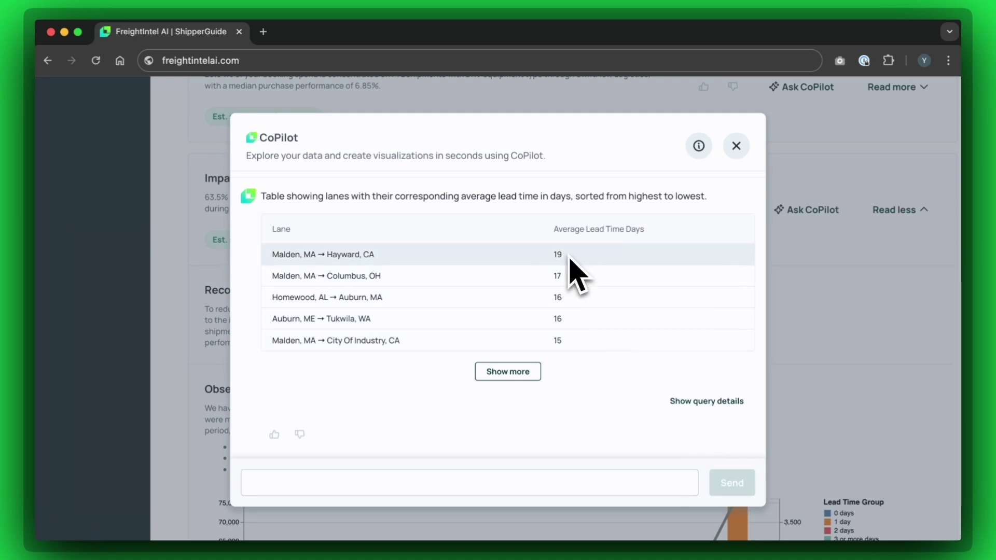
{"action": "left_click", "coordinate": [735, 148]}
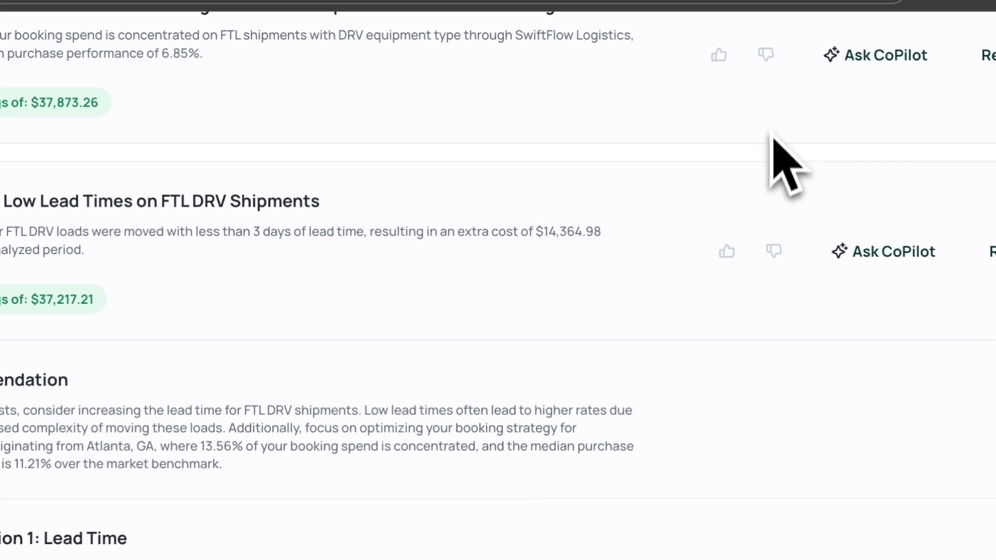
- Rate the Low Lead Times insight not useful, commenting 'I cannot decrease lead time'
{"action": "left_click", "coordinate": [727, 251]}
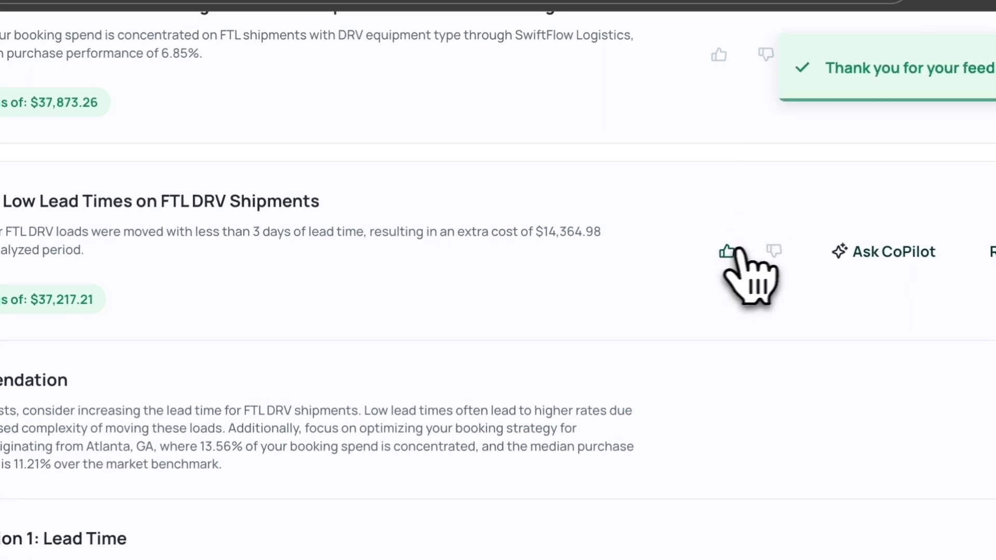
{"action": "left_click", "coordinate": [774, 251]}
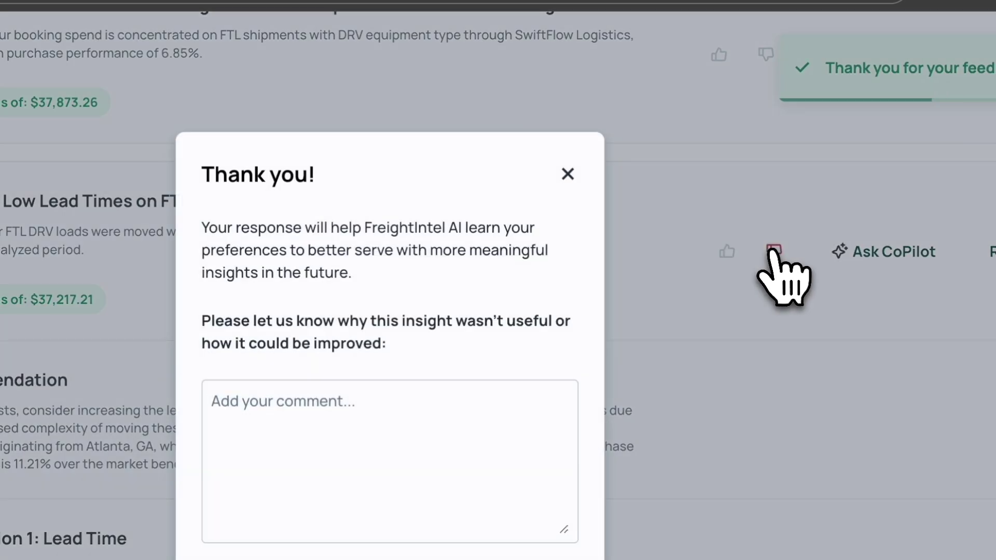
{"action": "left_click", "coordinate": [305, 403]}
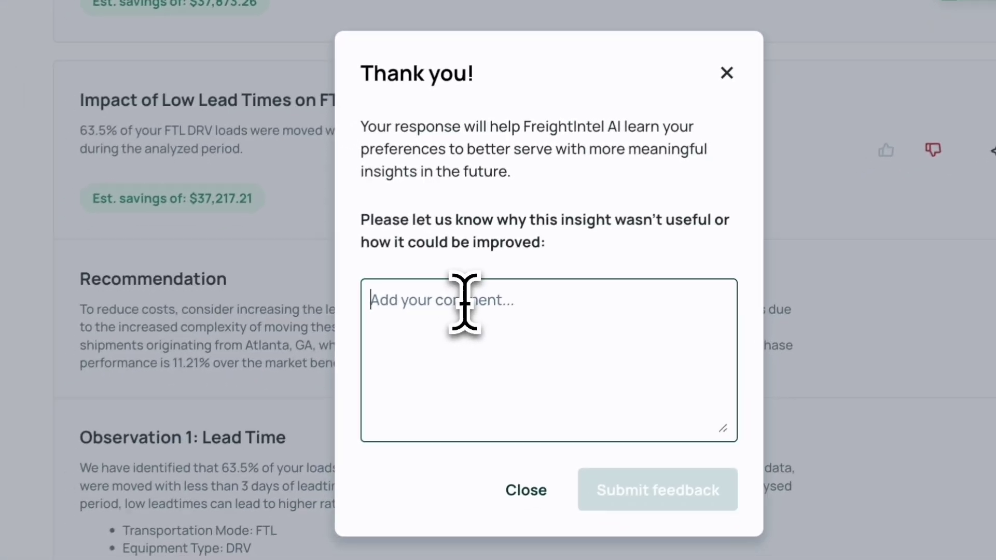
{"action": "type", "text": "I"}
{"action": "type", "text": " cannot de"}
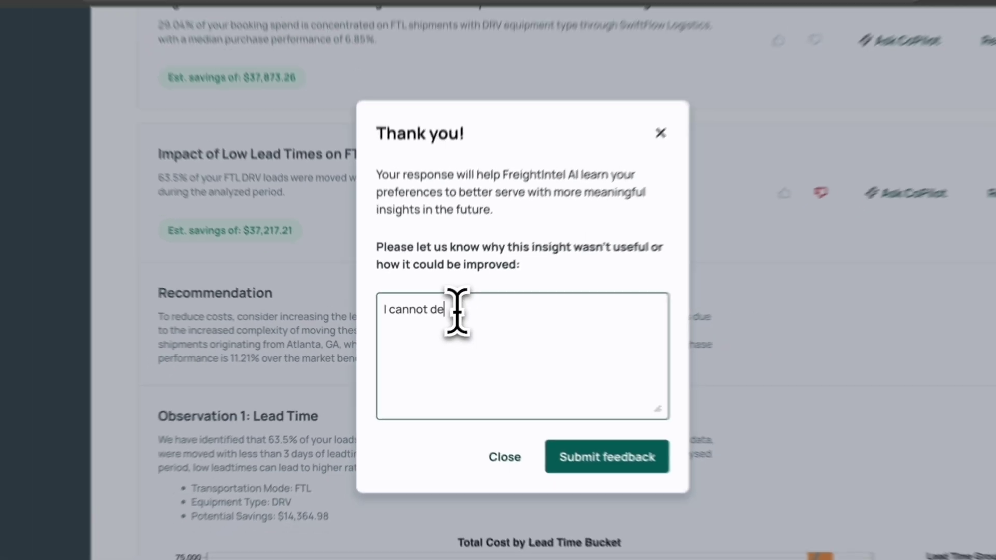
{"action": "type", "text": "crease lead time"}
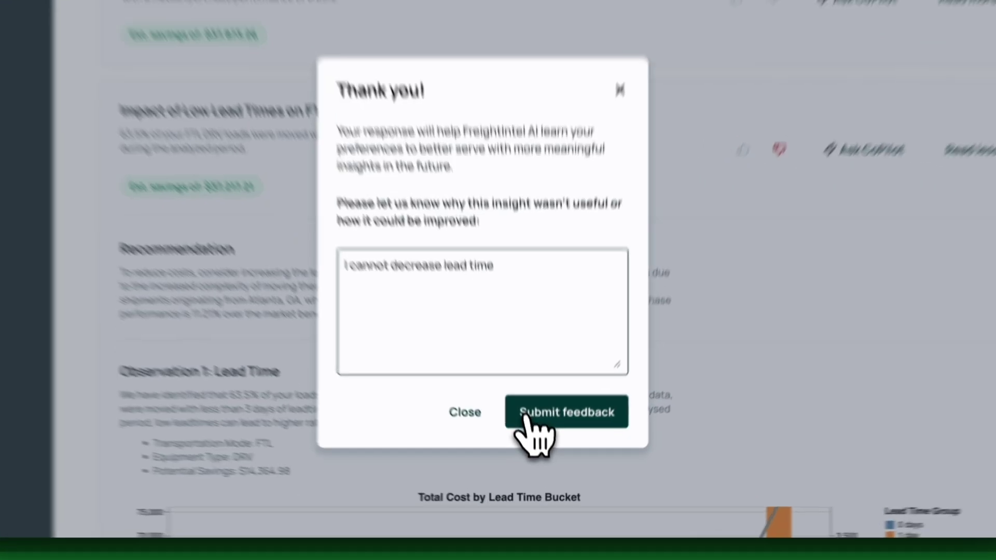
{"action": "left_click", "coordinate": [535, 437]}
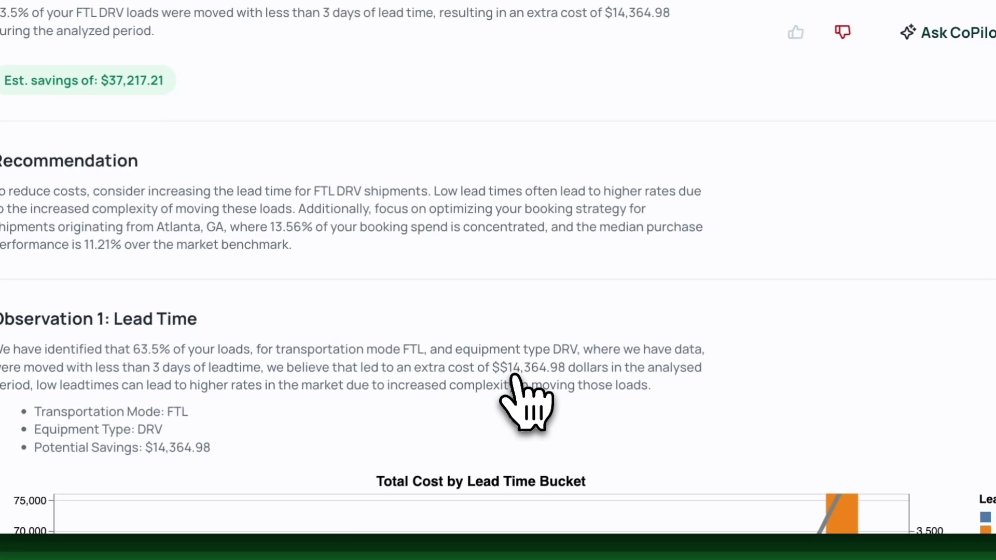